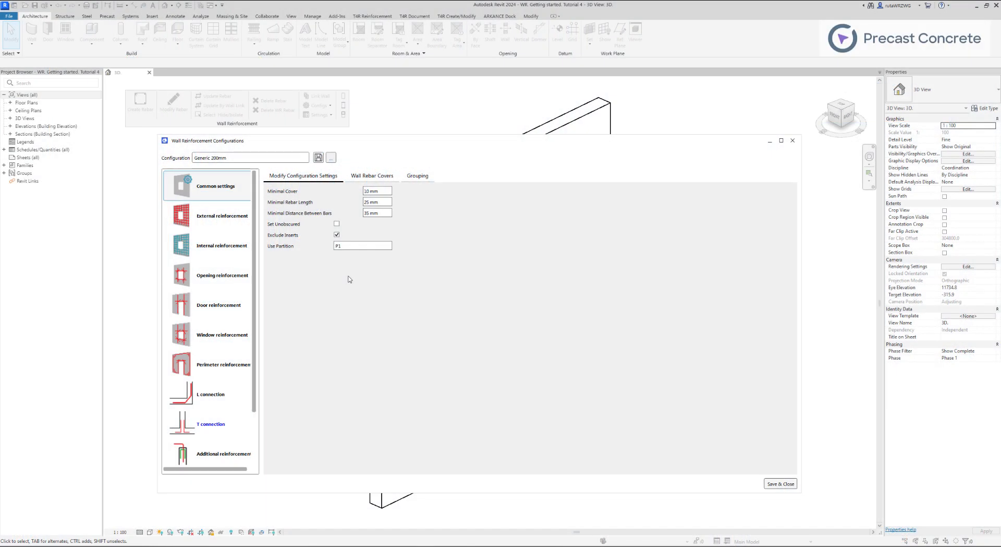
# - Show the Perimeter reinforcement page for the Generic 200mm wall configuration
pyautogui.click(207, 366)
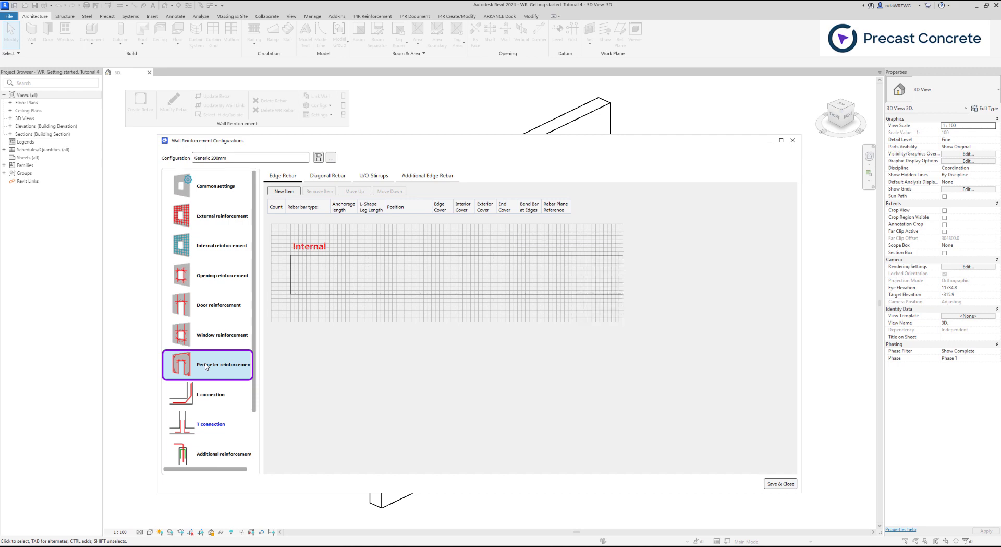
# - Add an Edge Rebar row with a count of 2 and bar type H8
pyautogui.click(291, 191)
pyautogui.click(282, 218)
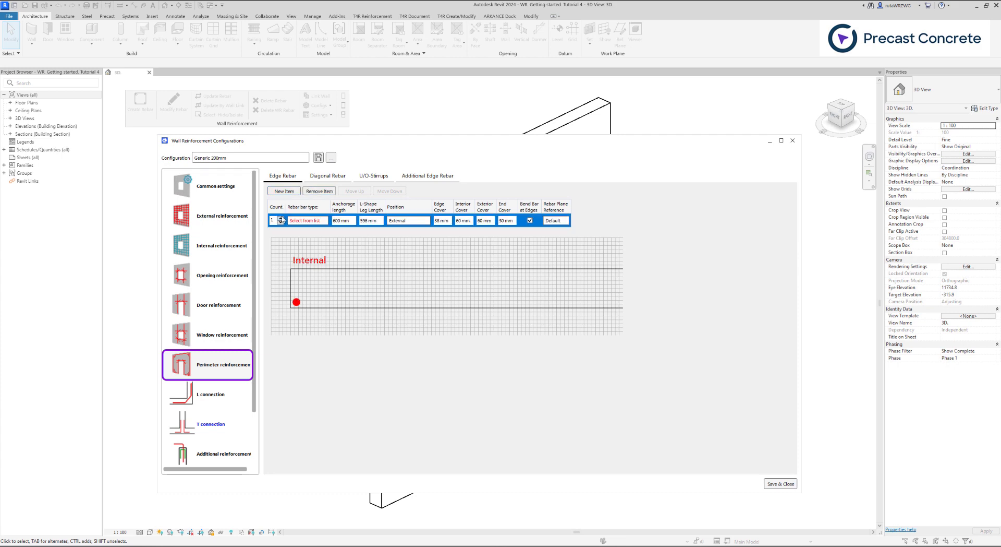
pyautogui.click(282, 219)
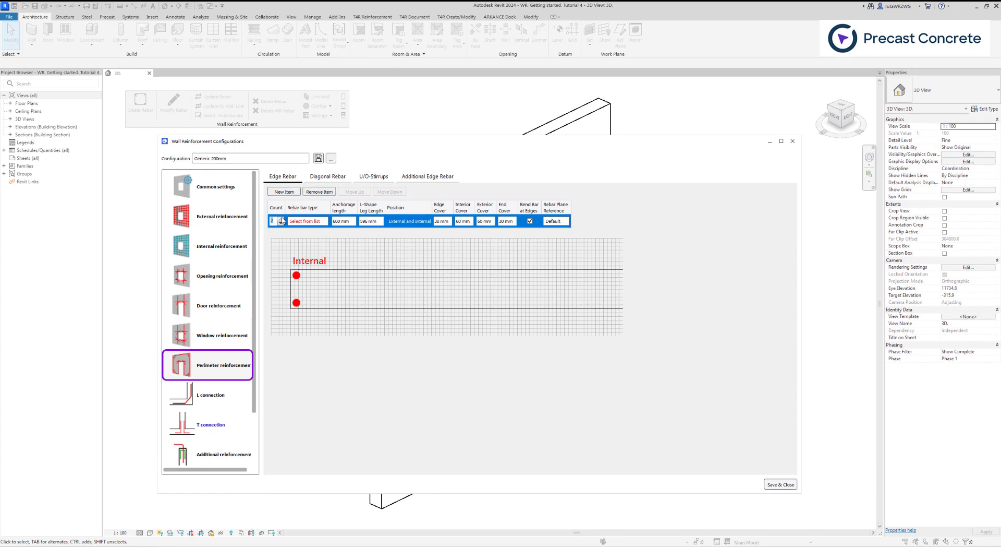
pyautogui.click(306, 221)
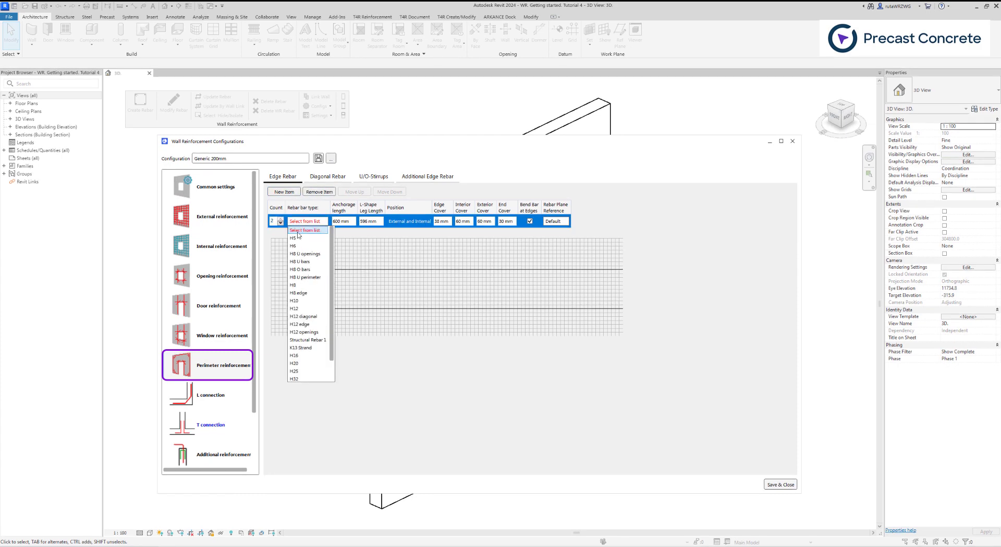
pyautogui.click(302, 285)
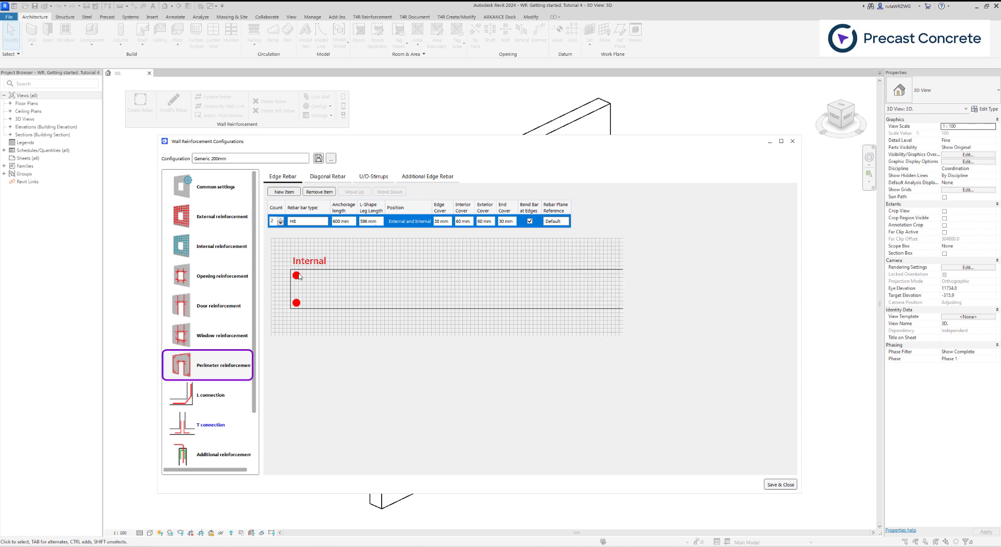
pyautogui.click(281, 222)
pyautogui.click(407, 222)
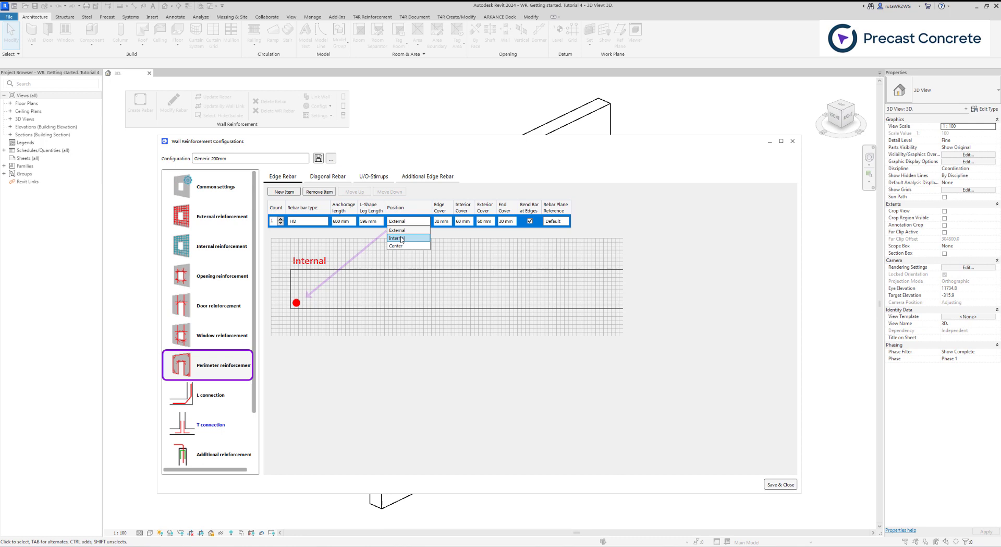
pyautogui.click(401, 238)
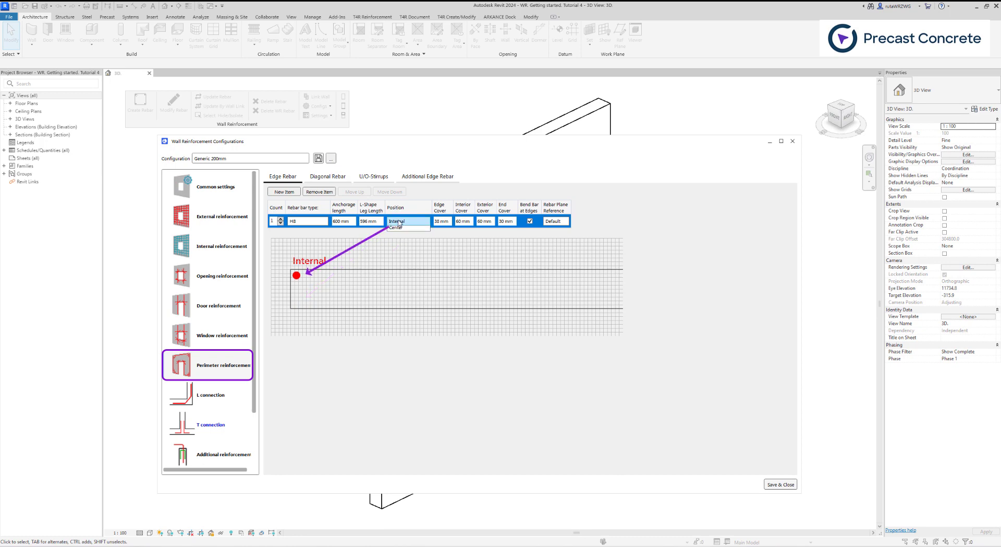
pyautogui.click(402, 221)
pyautogui.click(397, 247)
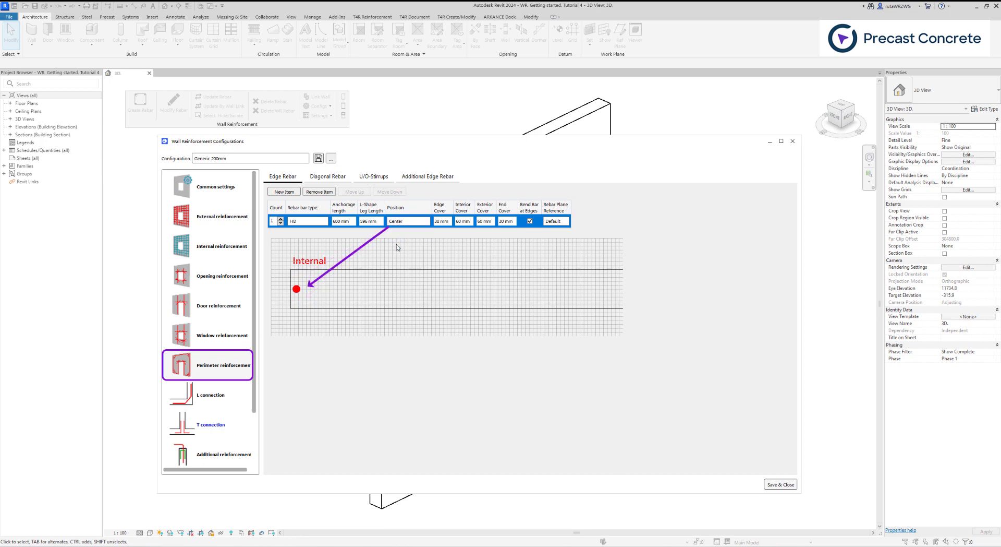
pyautogui.click(280, 219)
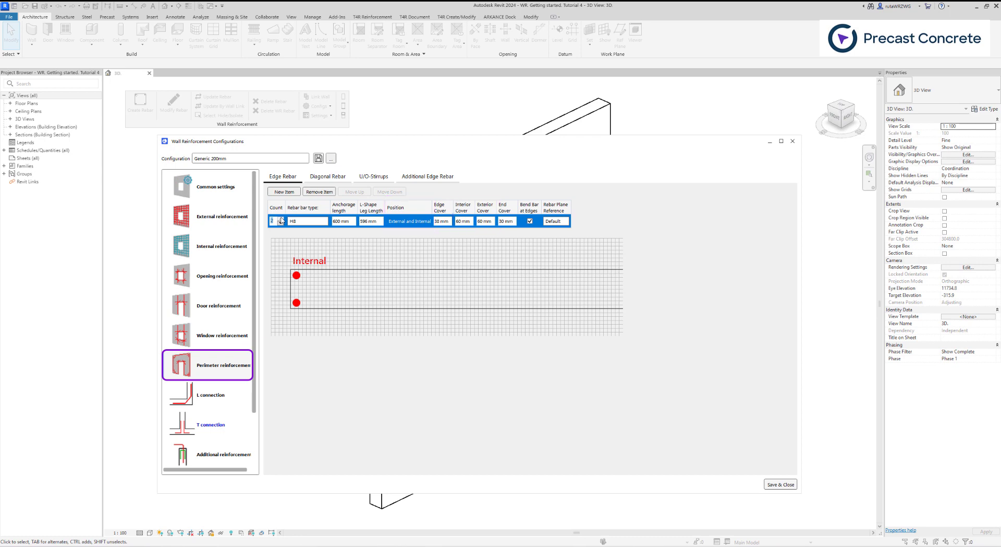
# - Add a Diagonal Rebar row with a count of 2 and bar type H8
pyautogui.click(320, 177)
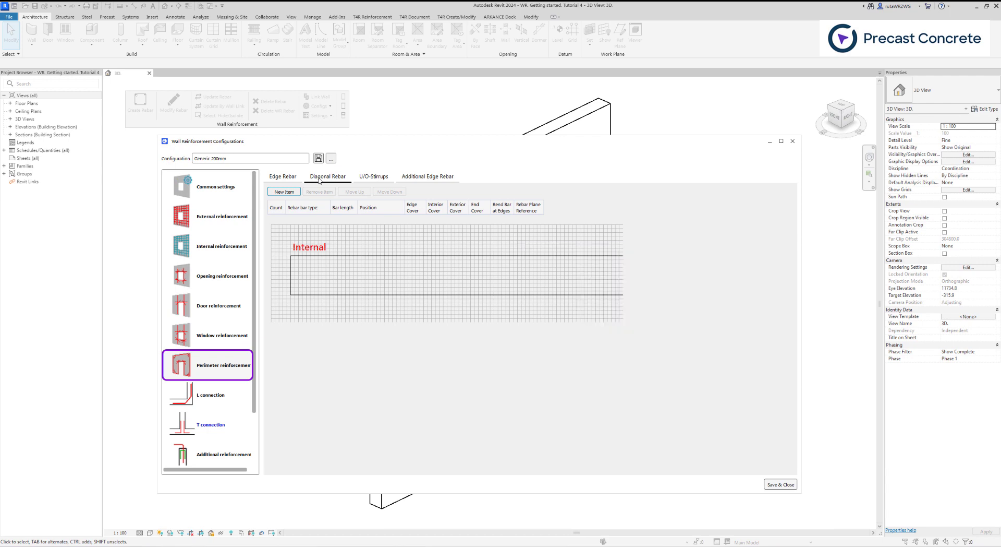
pyautogui.click(284, 192)
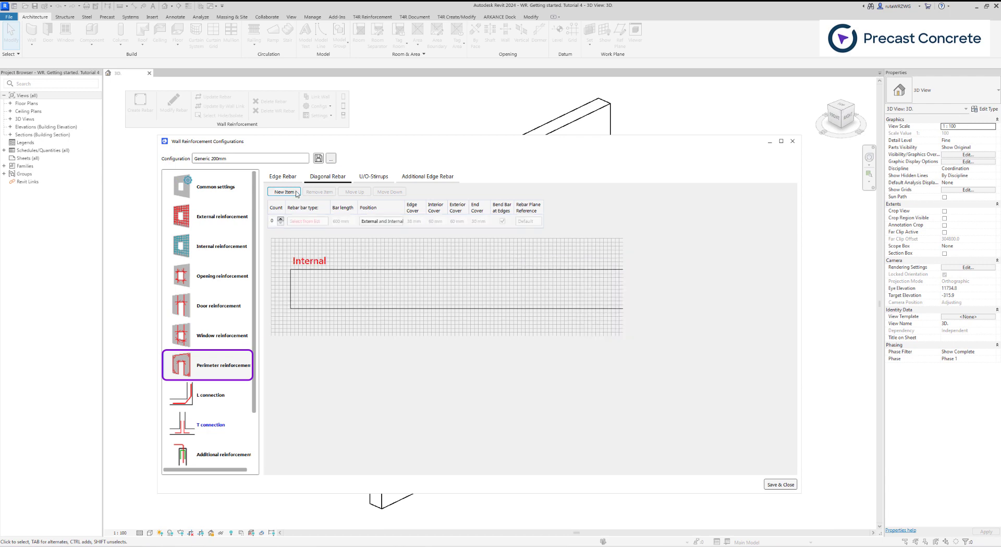
pyautogui.click(280, 218)
pyautogui.click(281, 218)
pyautogui.click(316, 222)
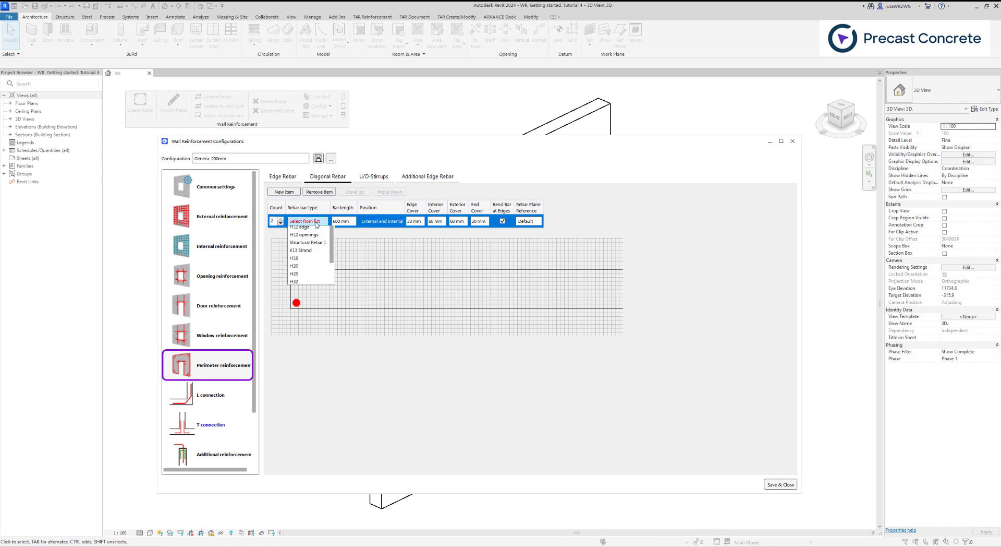
pyautogui.click(306, 283)
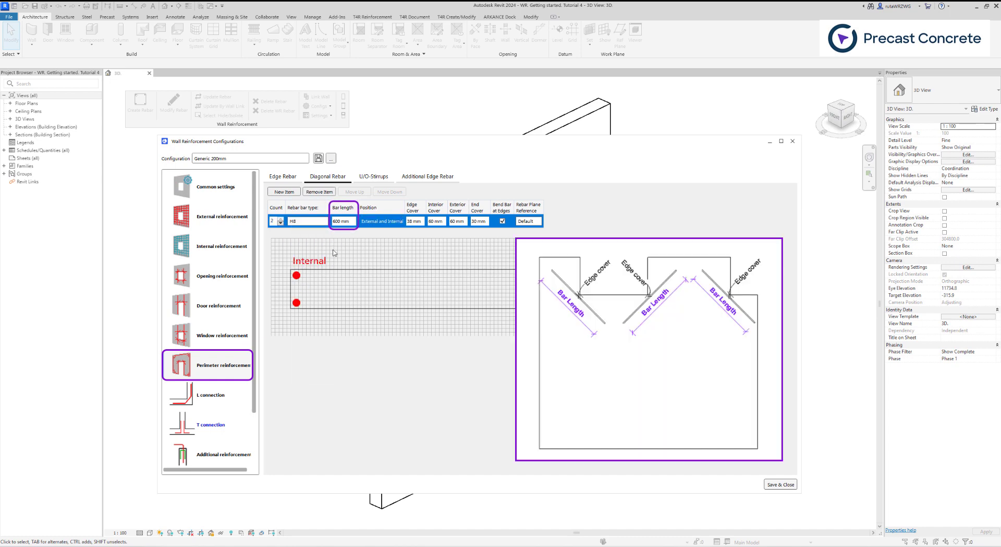
# - Set the diagonal bar length to 1000 mm, keeping edge bending on, and show U/O-Stirrups
pyautogui.click(342, 221)
pyautogui.write('1000')
pyautogui.click(339, 241)
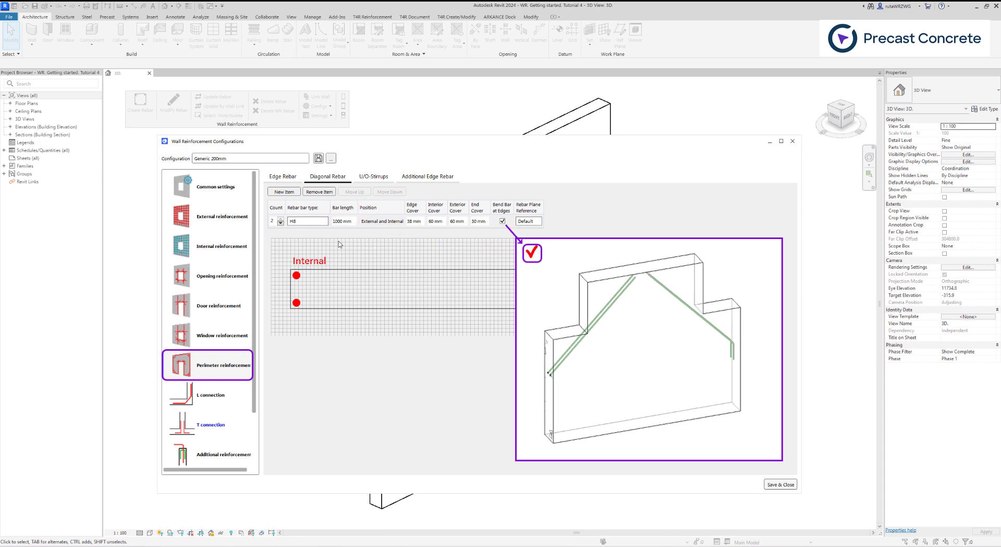
pyautogui.click(502, 221)
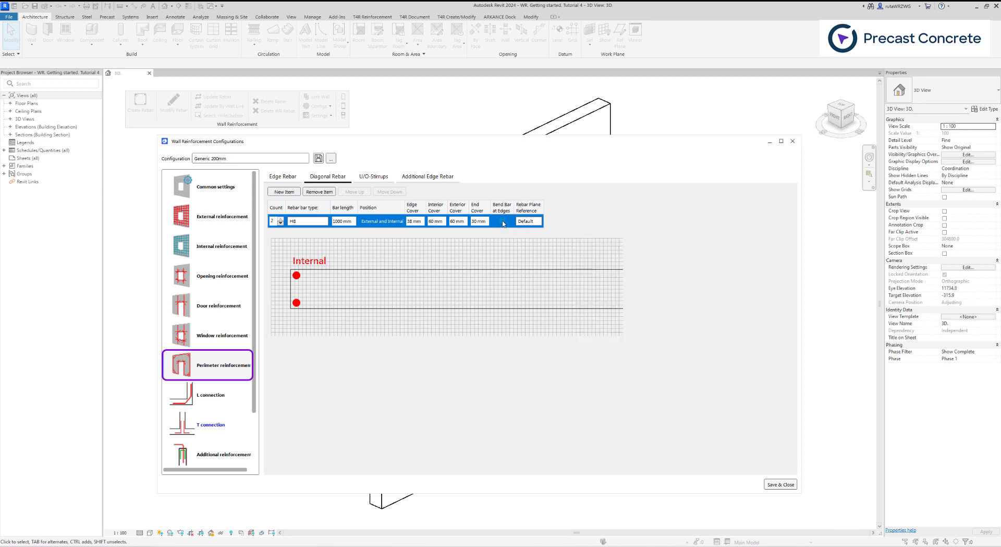
pyautogui.click(503, 221)
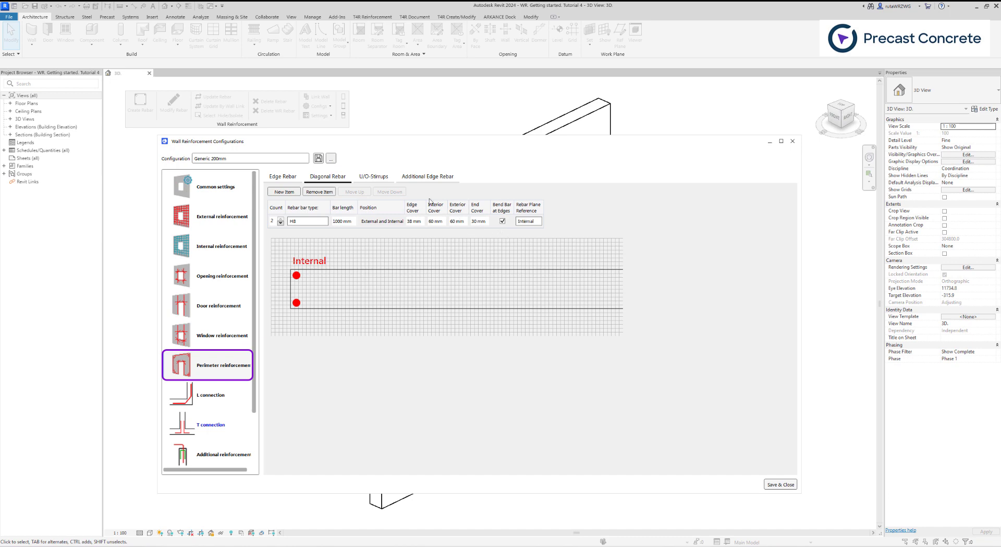
pyautogui.click(380, 177)
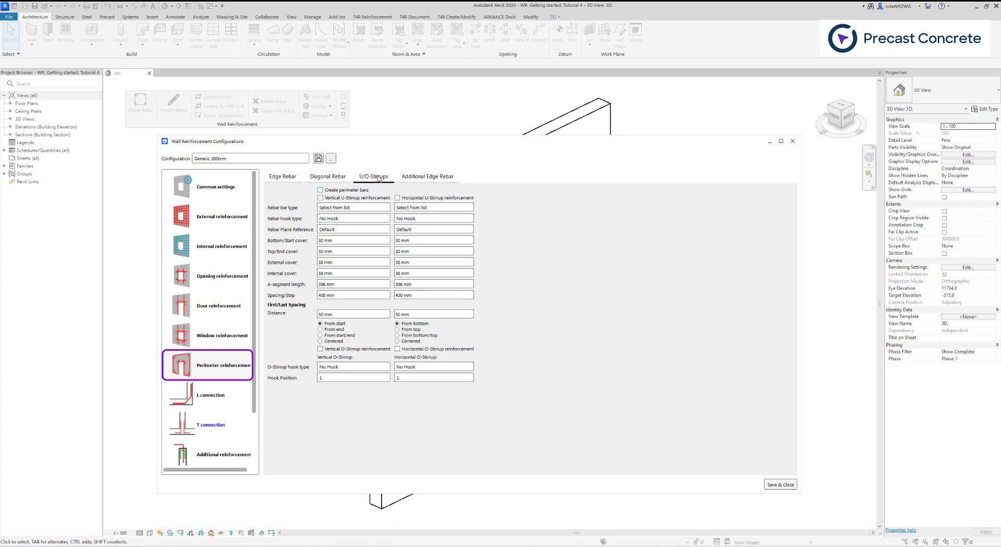
# - Enable Create perimeter bars plus vertical and horizontal U-Stirrup reinforcement
pyautogui.click(320, 190)
pyautogui.click(320, 198)
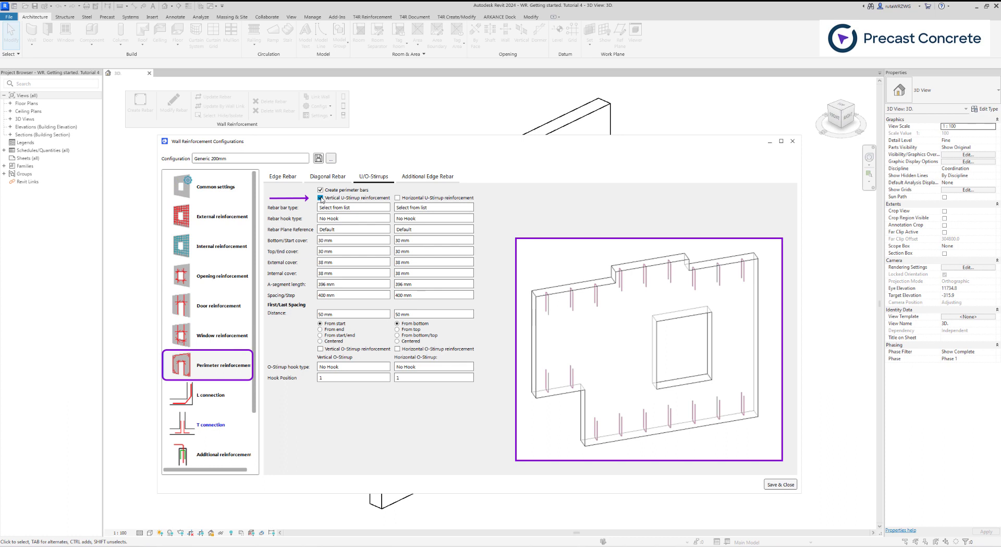
pyautogui.click(398, 199)
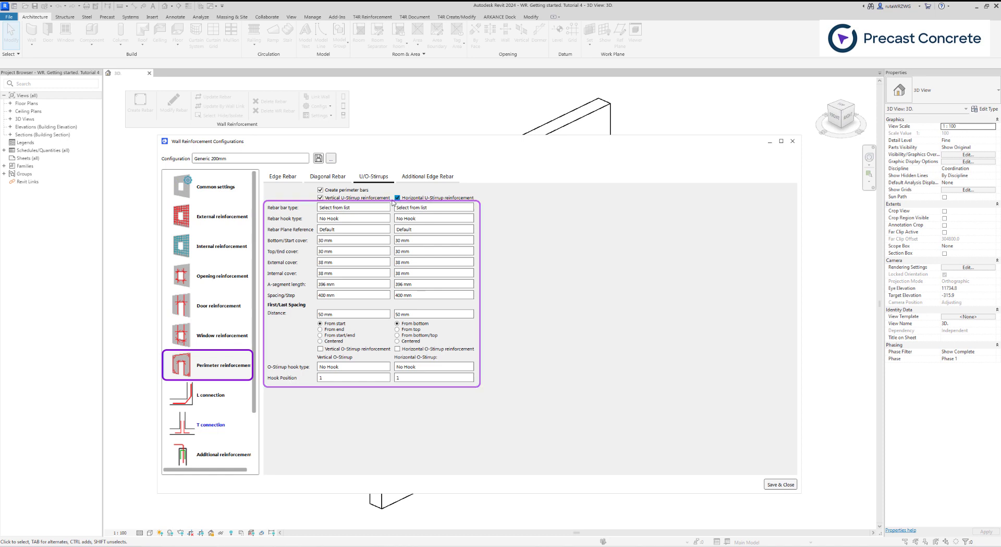
# - Set both the vertical and horizontal U-stirrup bar types to H8
pyautogui.click(354, 207)
pyautogui.click(344, 263)
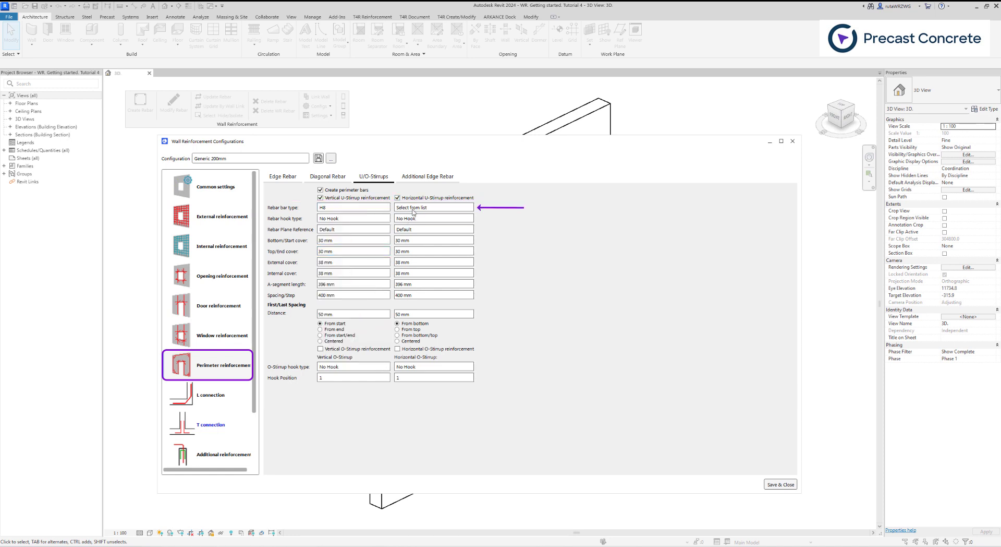
pyautogui.click(413, 209)
pyautogui.click(418, 266)
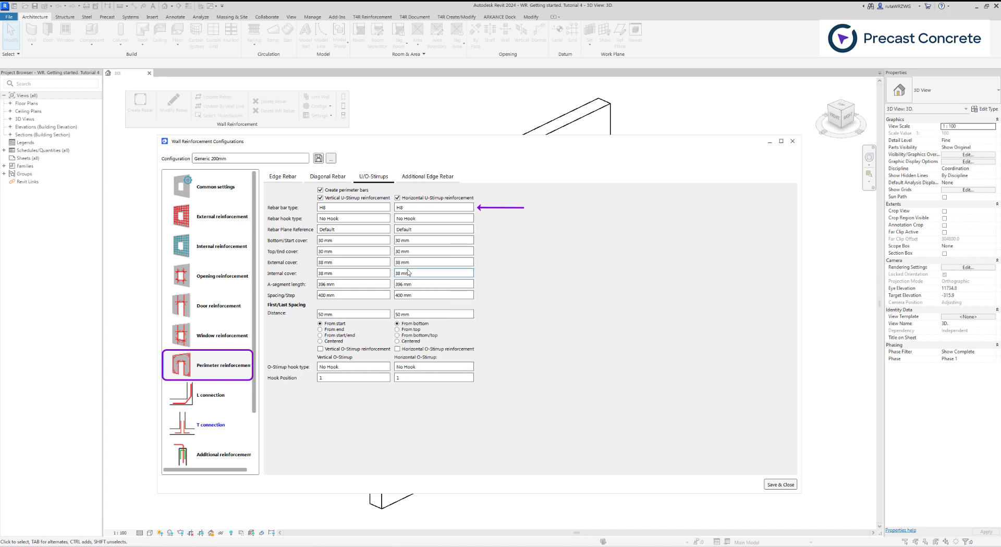
# - Keep No Hook on the vertical U-stirrups and reference them to the Internal plane
pyautogui.click(353, 219)
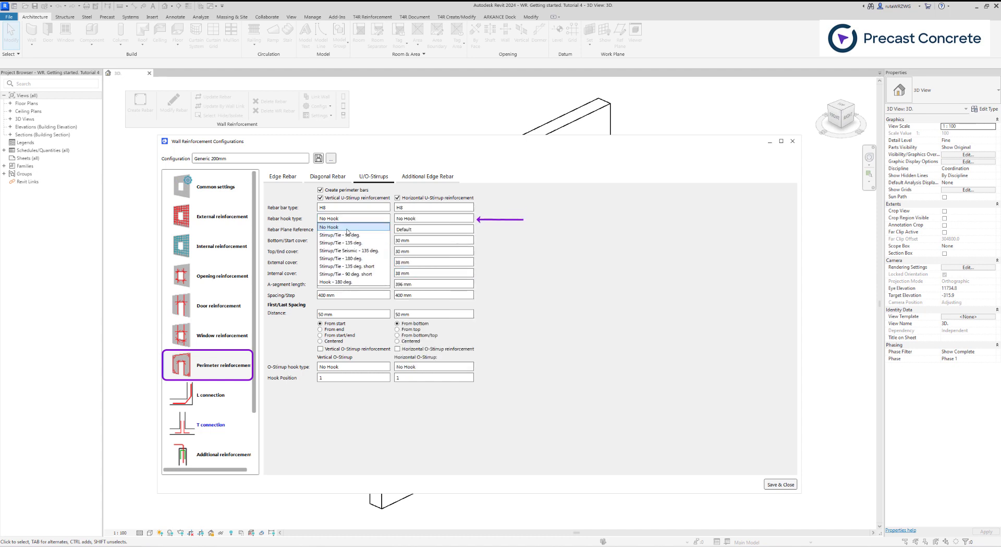
pyautogui.click(349, 228)
pyautogui.click(348, 230)
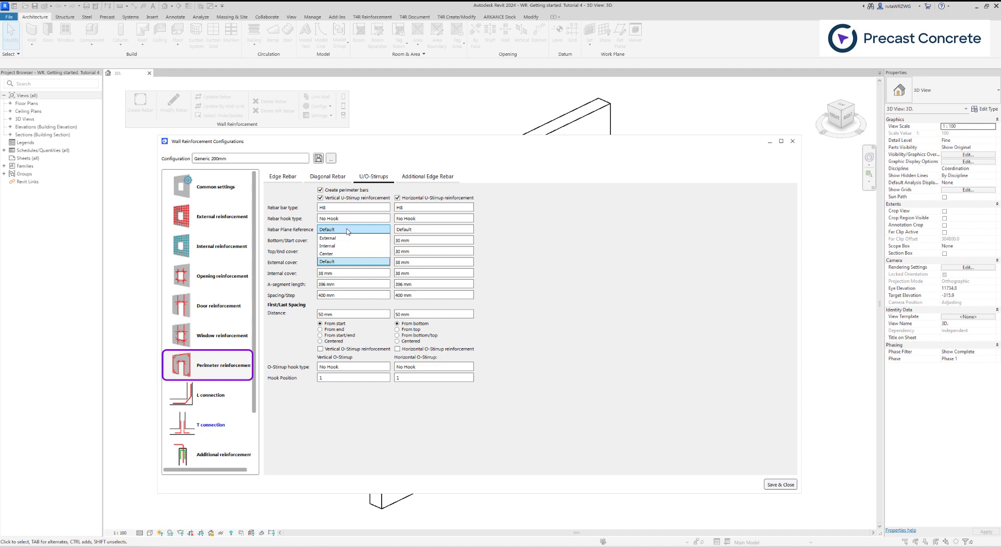
pyautogui.click(344, 246)
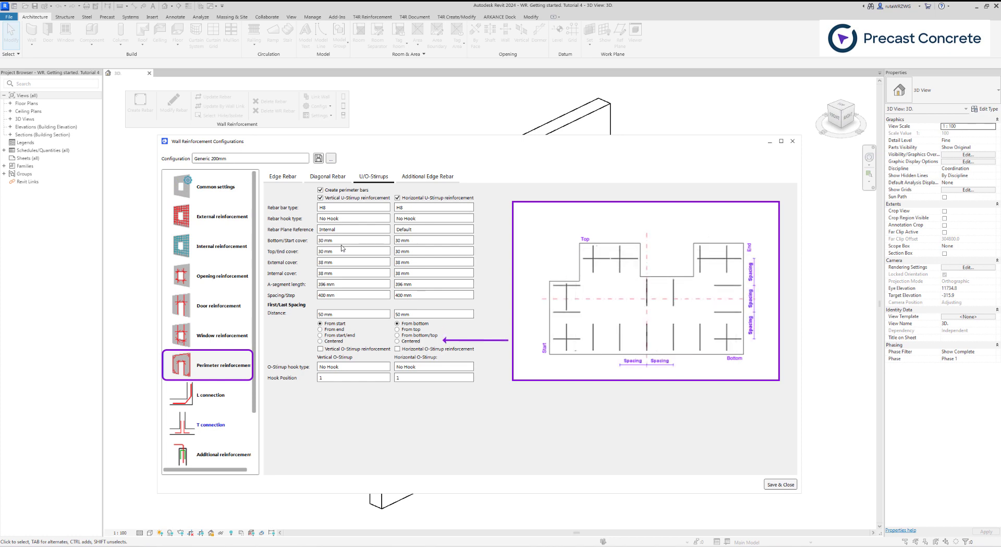
# - Enable vertical O-stirrup reinforcement with No Hook and hook position 1
pyautogui.click(320, 348)
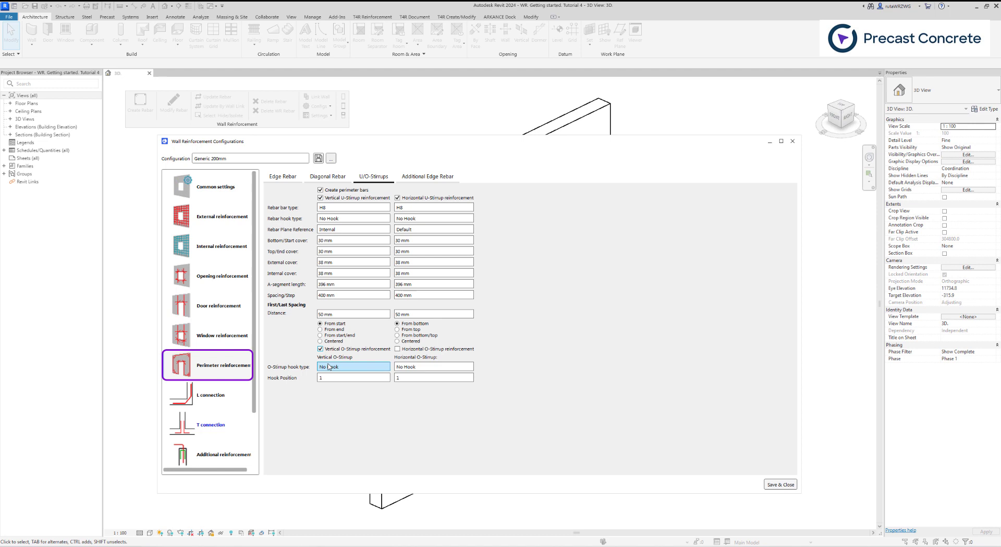
pyautogui.click(328, 367)
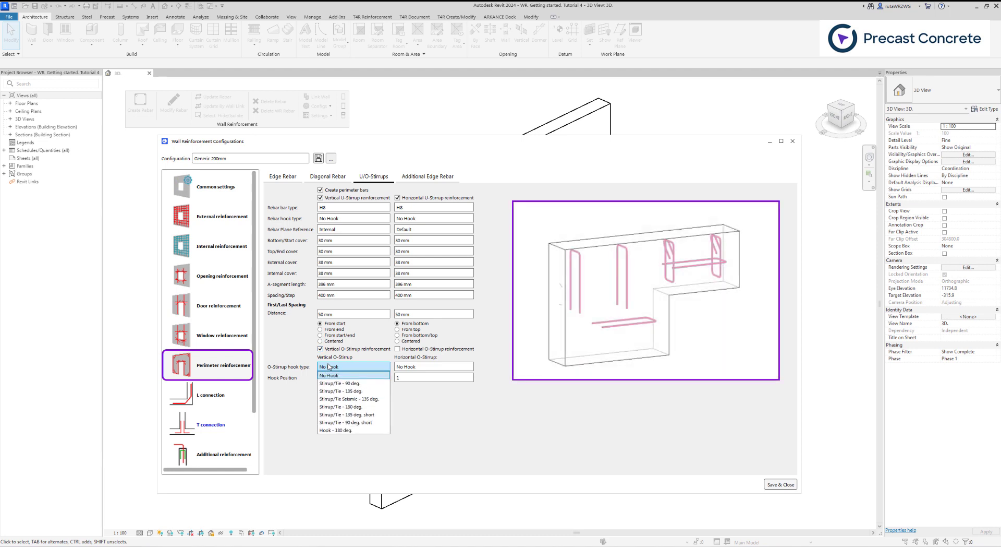
pyautogui.click(329, 375)
pyautogui.click(330, 377)
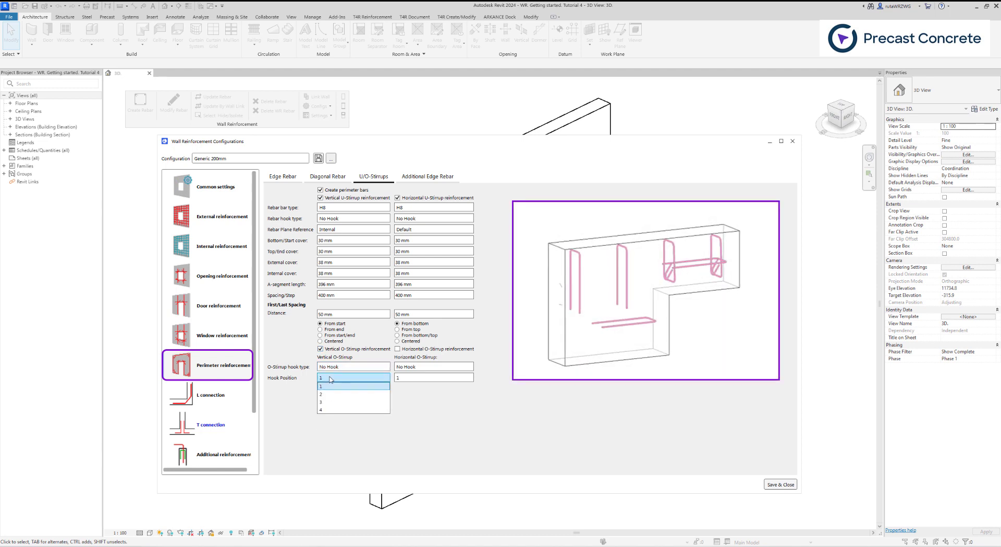
pyautogui.click(329, 385)
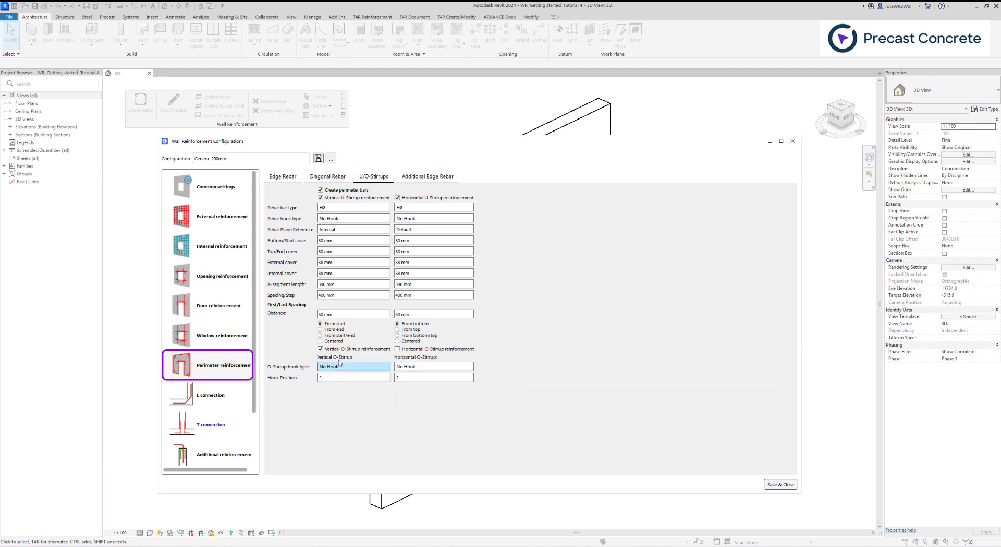
# - Add a new Additional Edge Rebar item with a bar count of 2
pyautogui.click(405, 178)
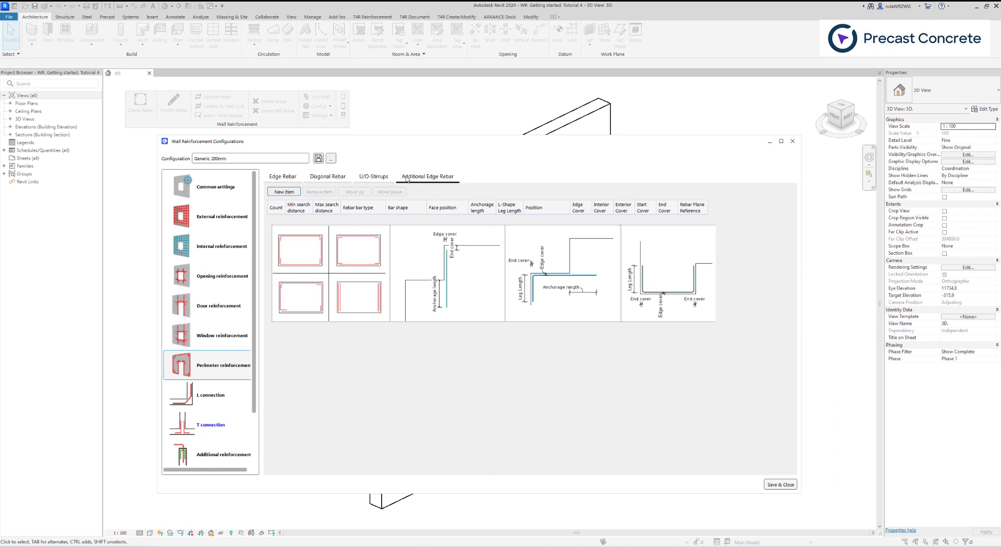
pyautogui.click(282, 192)
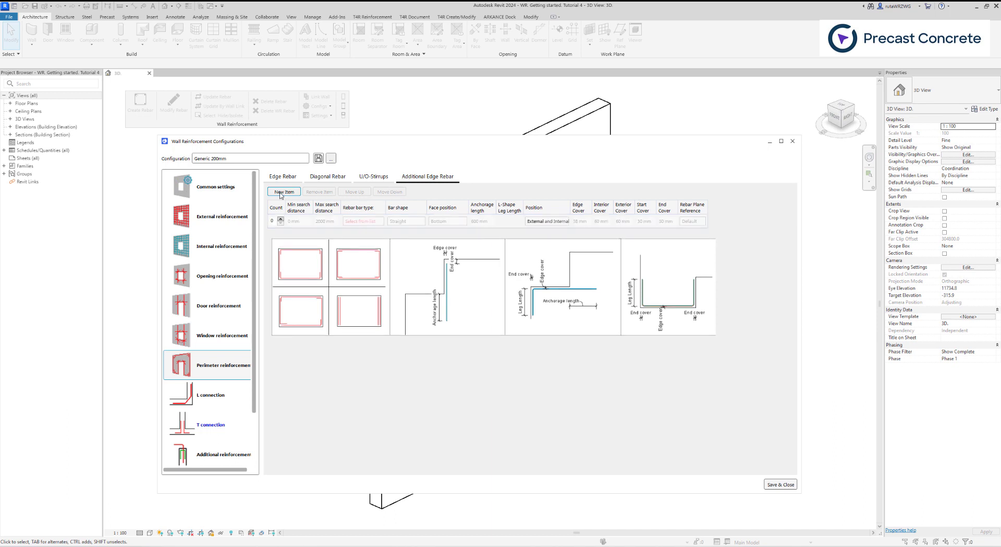
pyautogui.click(281, 219)
pyautogui.click(280, 218)
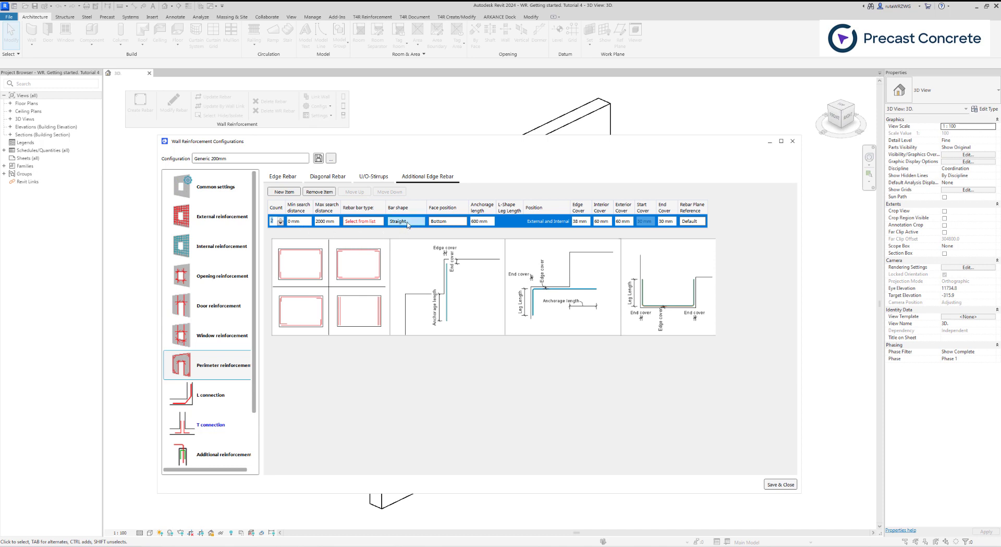
# - Give the item H8 bars with 50 mm minimum and 1000 mm maximum search distance
pyautogui.click(372, 221)
pyautogui.click(364, 277)
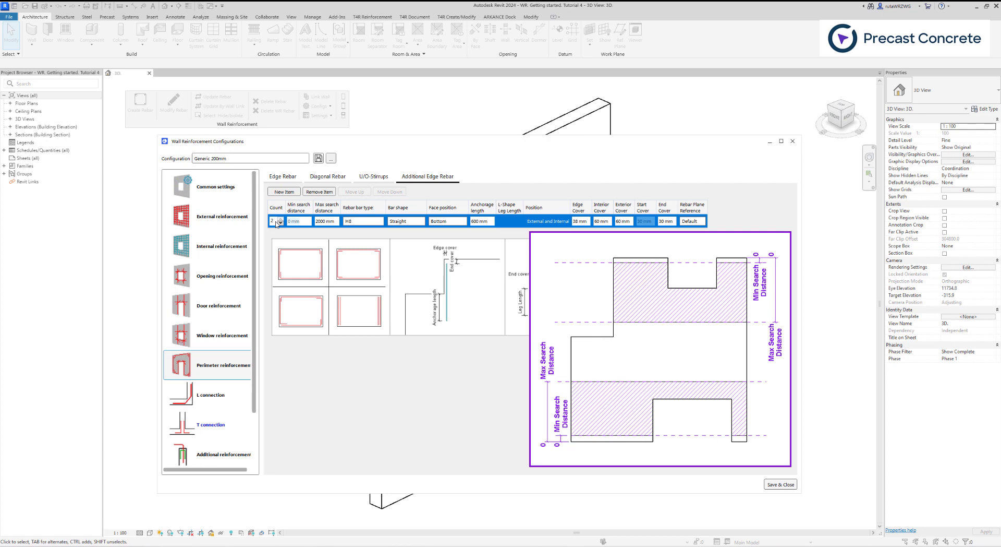
pyautogui.write('50')
pyautogui.click(317, 225)
pyautogui.write('1000')
pyautogui.click(329, 236)
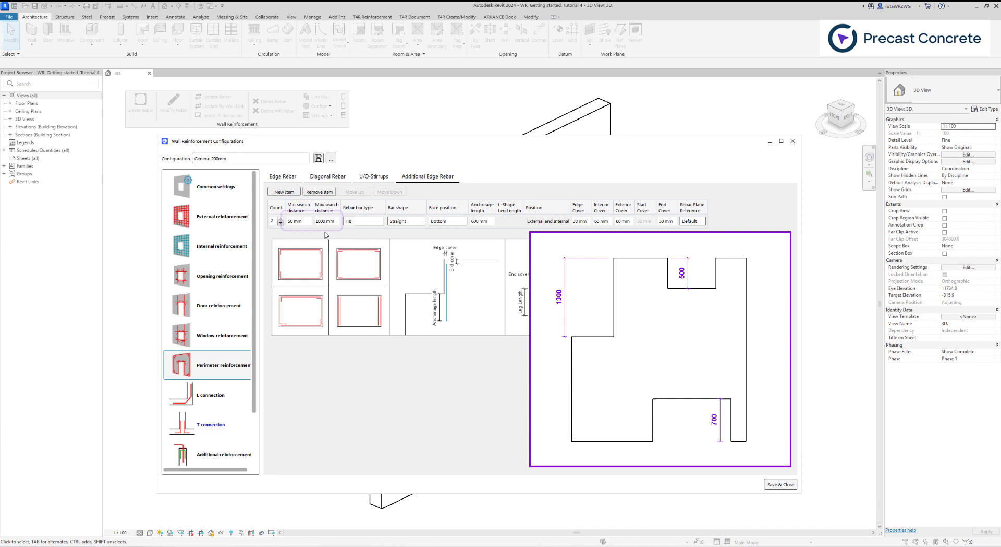
# - Change the item's Max search distance to 1500 mm and review the Bar shape options
pyautogui.click(309, 223)
pyautogui.write('1500')
pyautogui.click(324, 237)
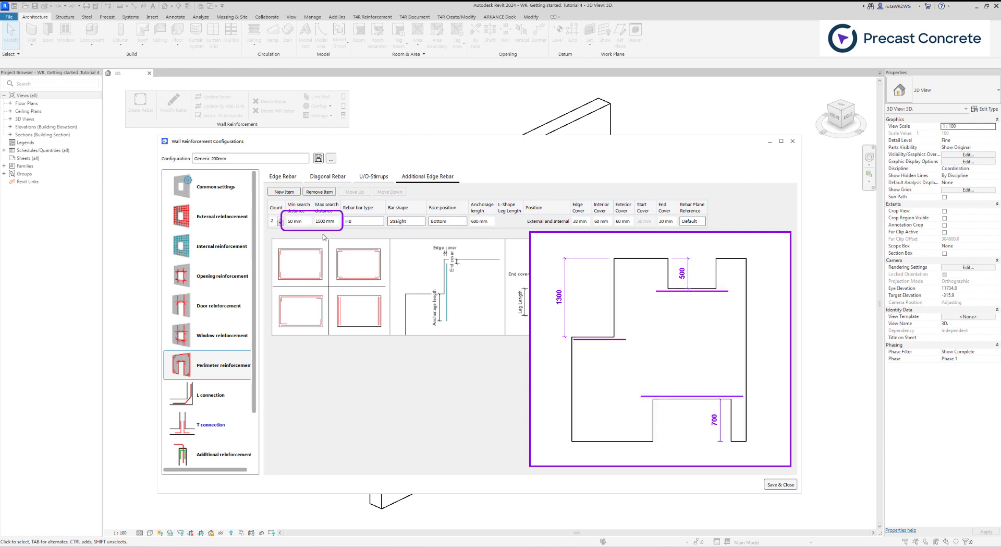
pyautogui.click(402, 221)
pyautogui.click(405, 223)
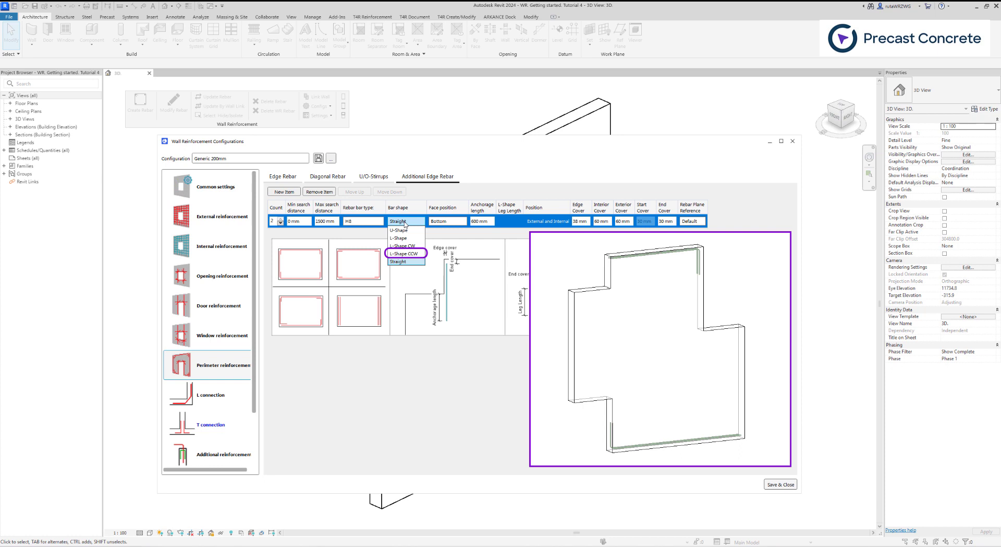
# - Switch the item's bar shape from Straight to L-Shape, giving a 596 mm leg
pyautogui.click(405, 222)
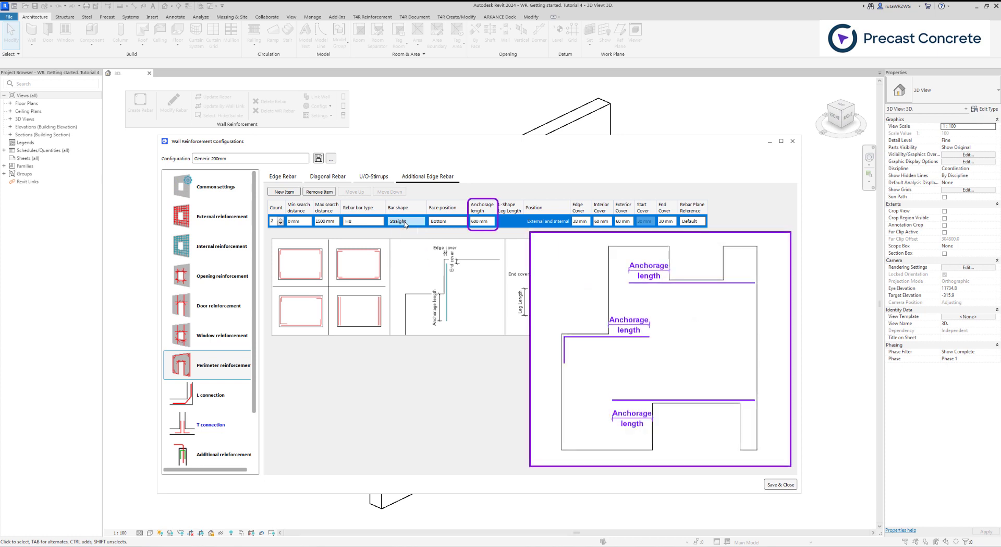
pyautogui.click(320, 238)
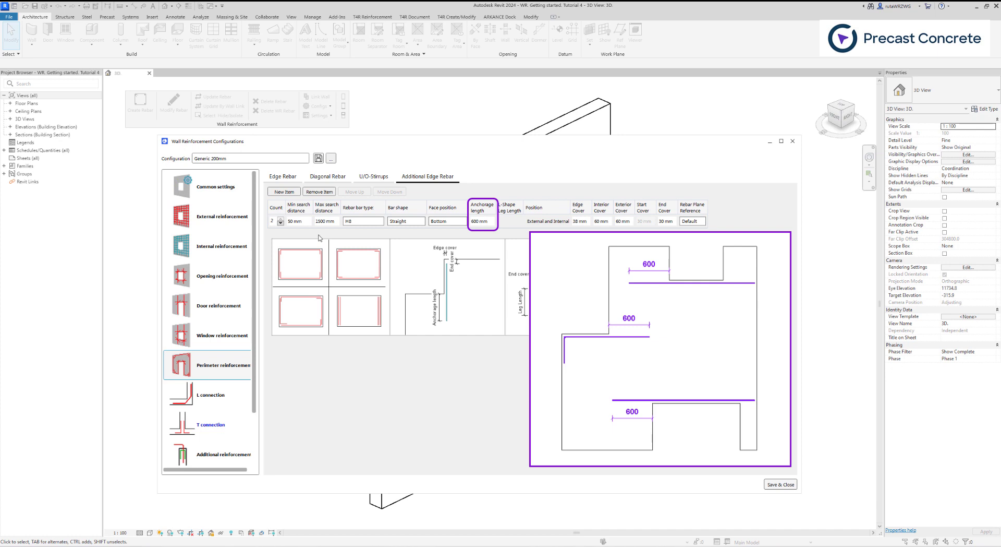
pyautogui.click(396, 221)
pyautogui.click(398, 236)
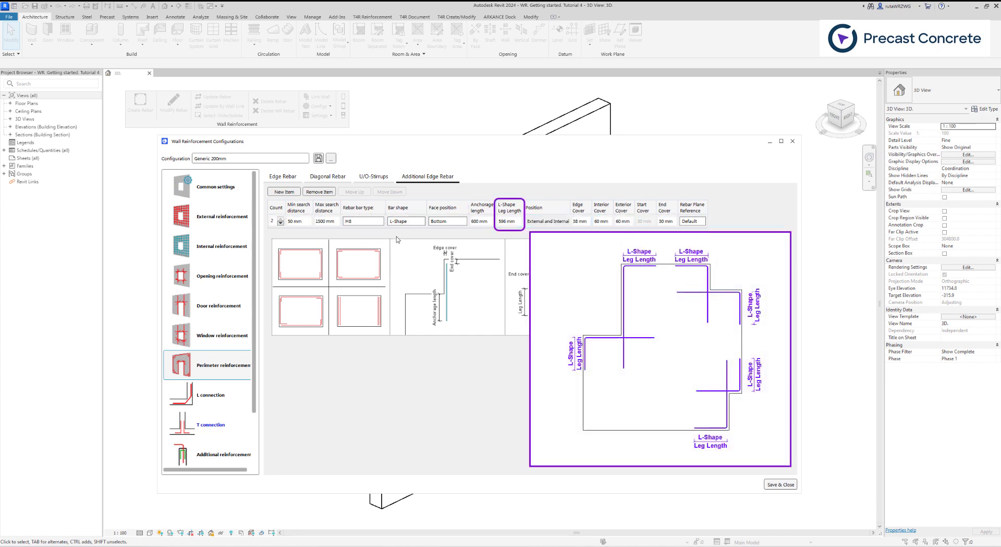